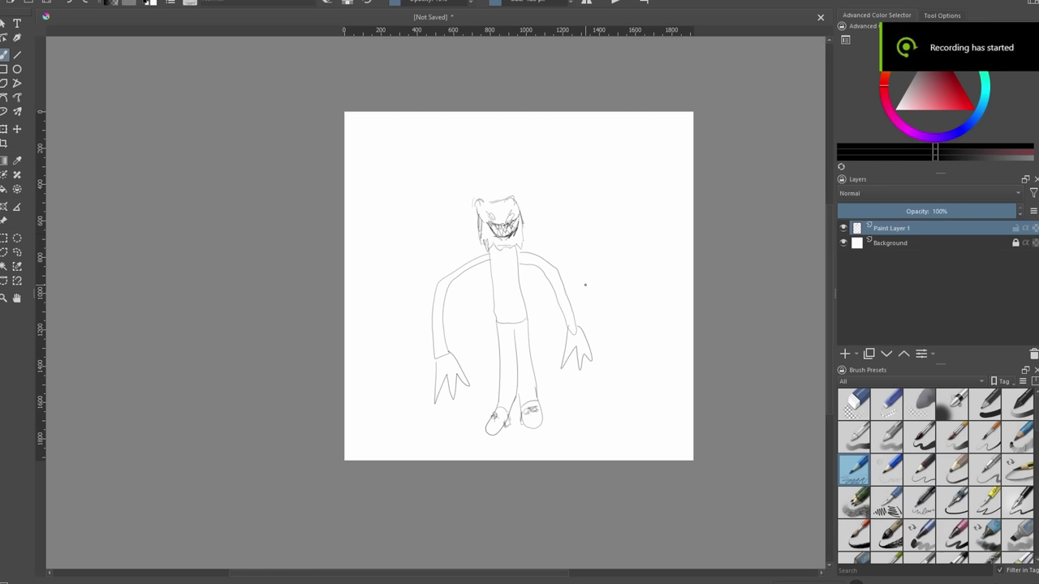
Pan the monster sketch to the centre and zoom in on it
middle_drag(584, 284, 527, 275)
scroll(531, 105, up, 4)
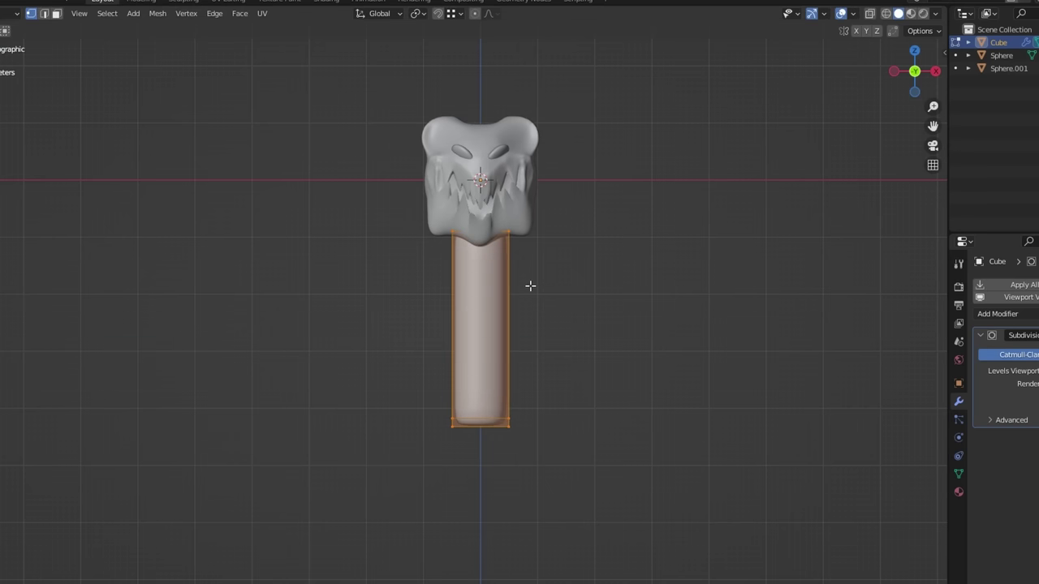
Duplicate the cylindrical torso in place, then scale and tilt the copy diagonally in Edit Mode
shift+middle_drag(532, 240, 515, 335)
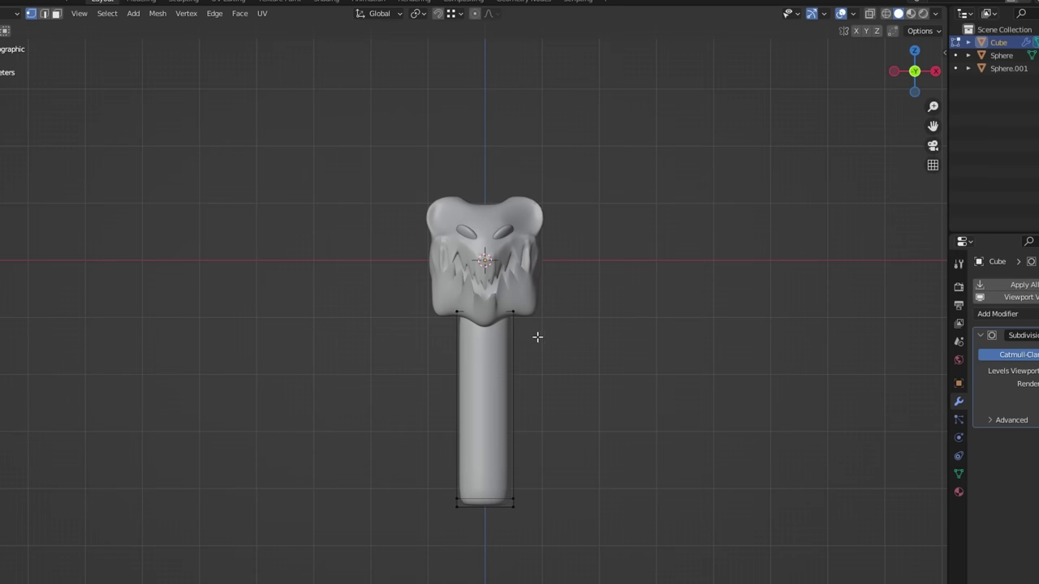
key(shift+d)
right_click(537, 336)
key(Tab)
key(s)
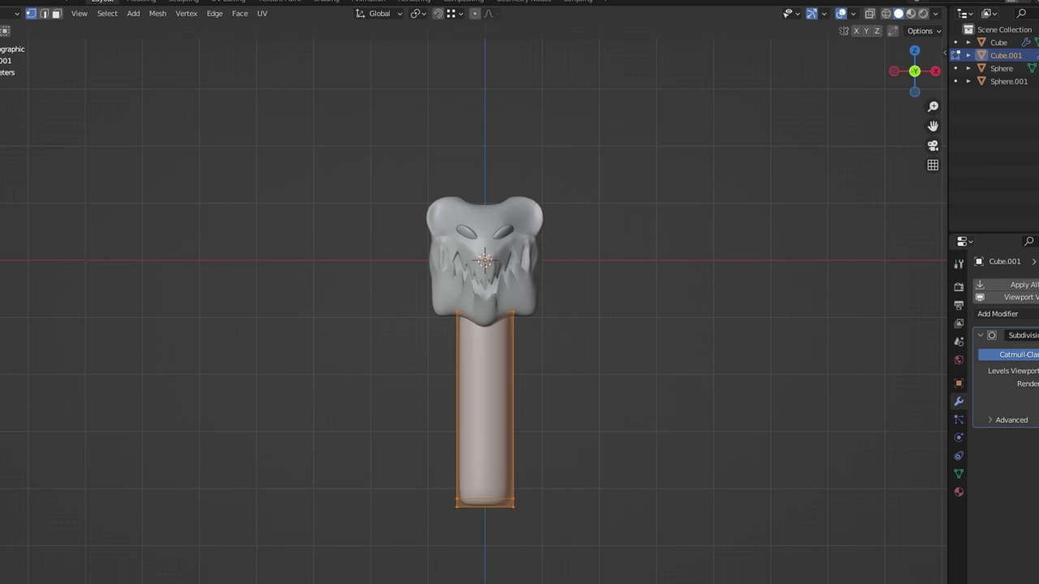
click(605, 418)
key(q)
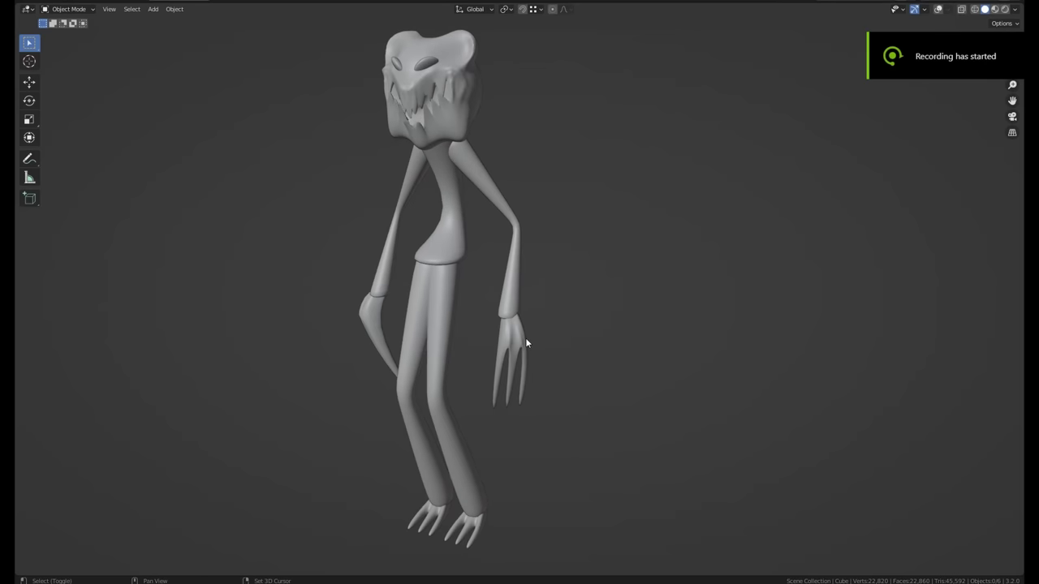
mouse_move(526, 343)
middle_down()
mouse_move(654, 306)
mouse_move(603, 304)
mouse_move(657, 291)
mouse_move(839, 292)
middle_up()
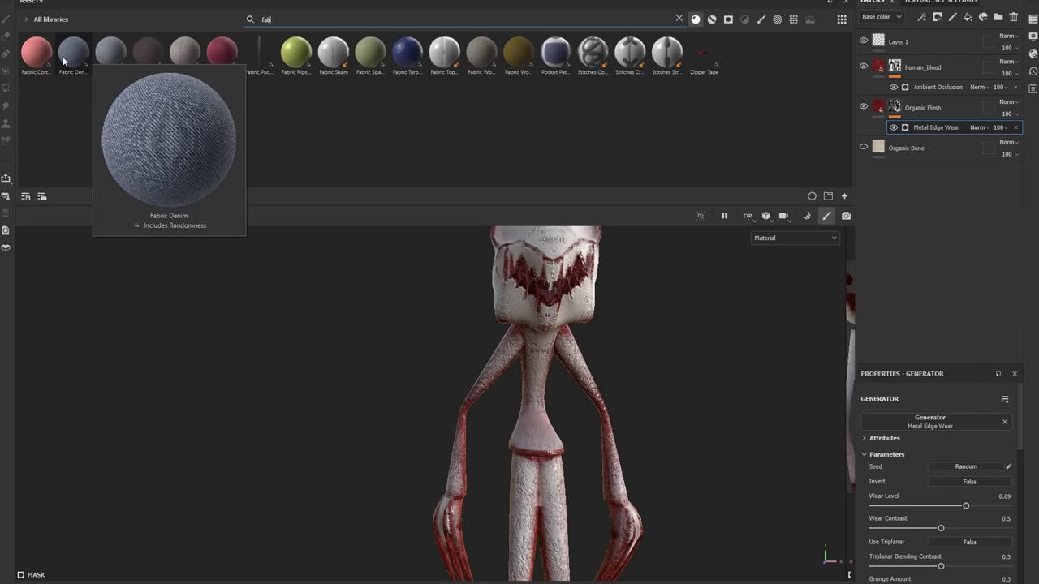
Add the Fabric Cotton Jersey material as a layer and open its Fabric Color picker
drag(33, 59, 88, 58)
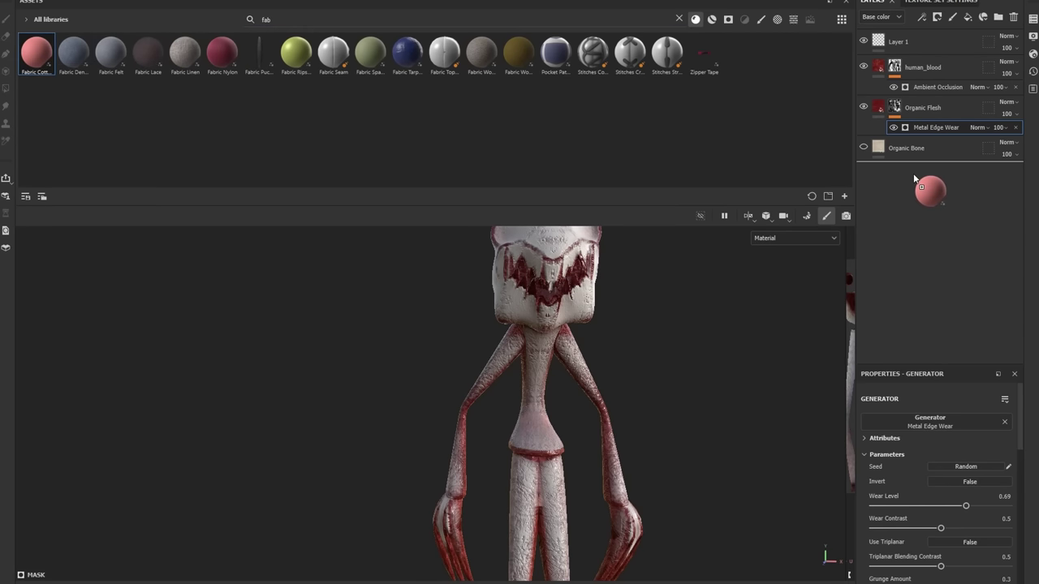
scroll(540, 331, up, 3)
scroll(551, 335, down, 3)
scroll(915, 491, down, 3)
click(978, 439)
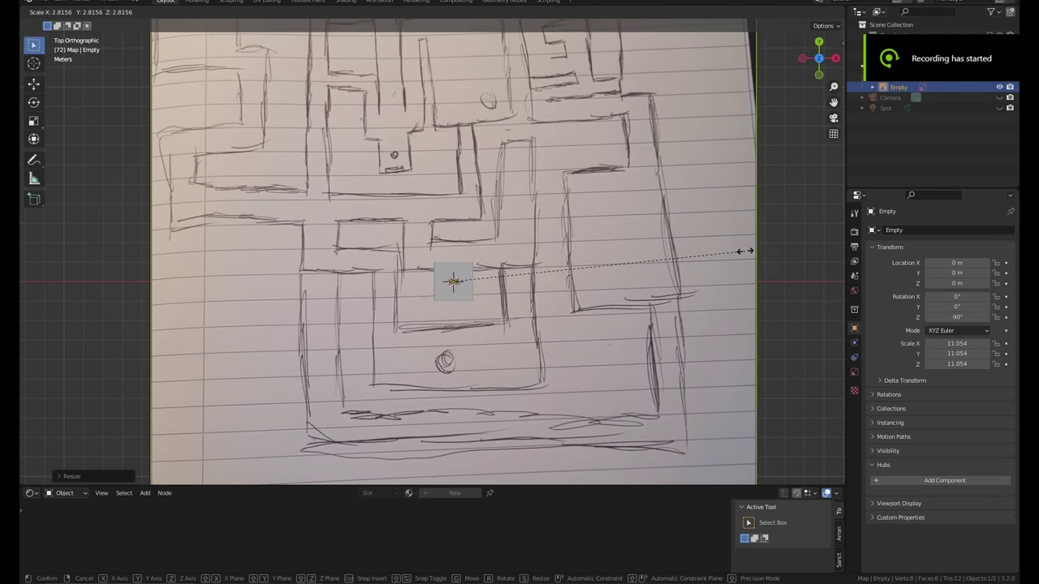
Confirm the map reference at roughly 11x scale and zoom out to see it
click(744, 248)
scroll(463, 275, down, 2)
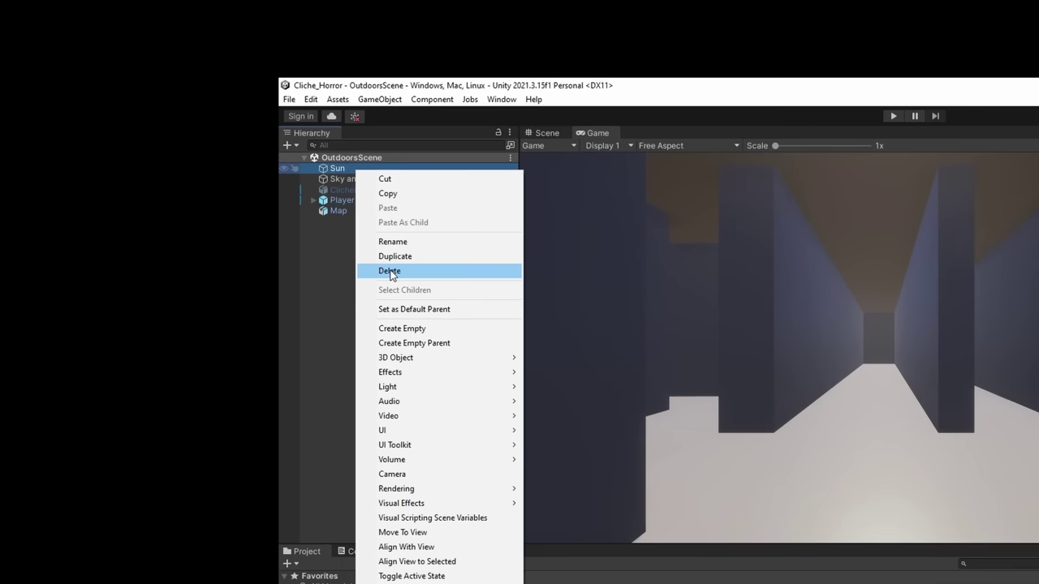
Delete the Sun light from the Hierarchy
click(497, 313)
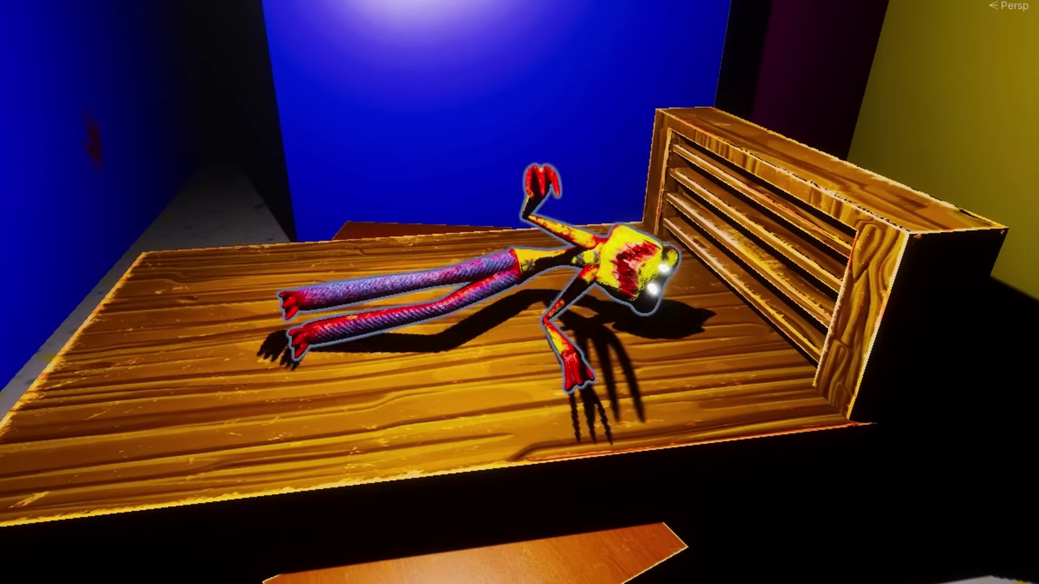
Nudge the orange point light down-left in the blue-walled room to relight the blocks
right_drag(1004, 136, 480, 87)
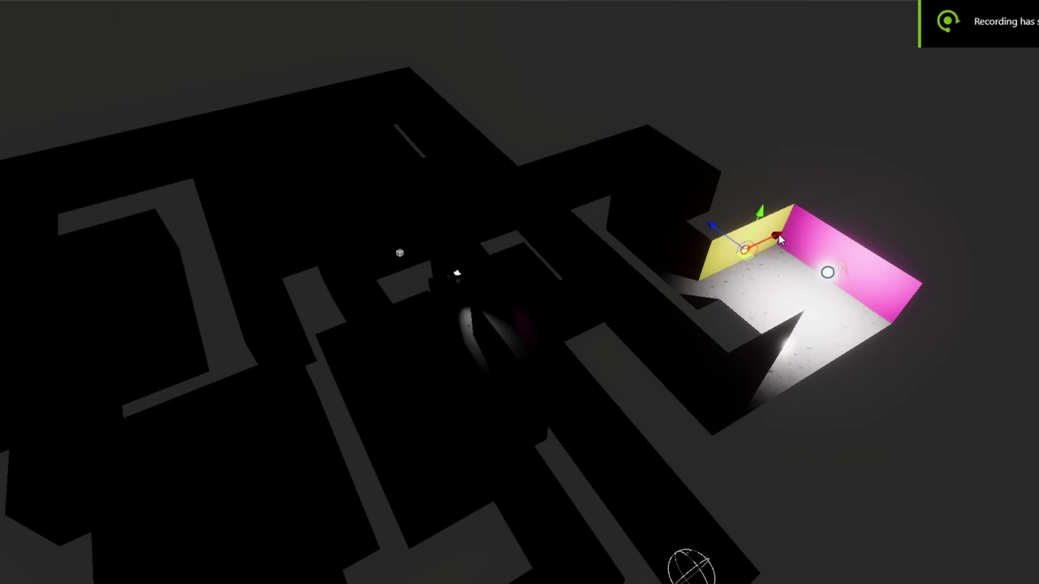
right_drag(307, 478, 198, 330)
drag(198, 330, 452, 291)
scroll(181, 323, down, 5)
alt+drag(276, 334, 299, 357)
scroll(304, 357, up, 5)
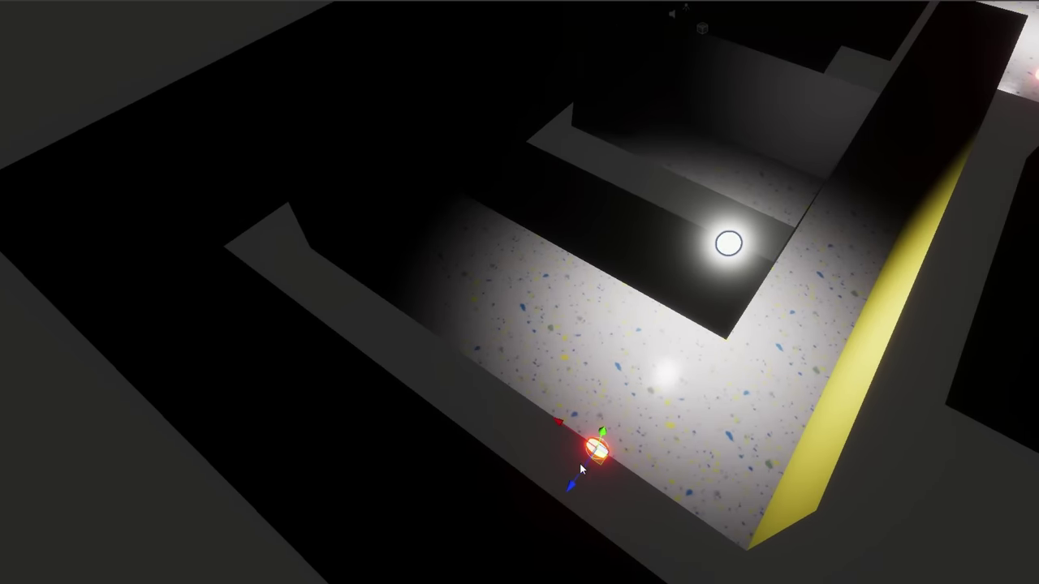
drag(579, 467, 559, 498)
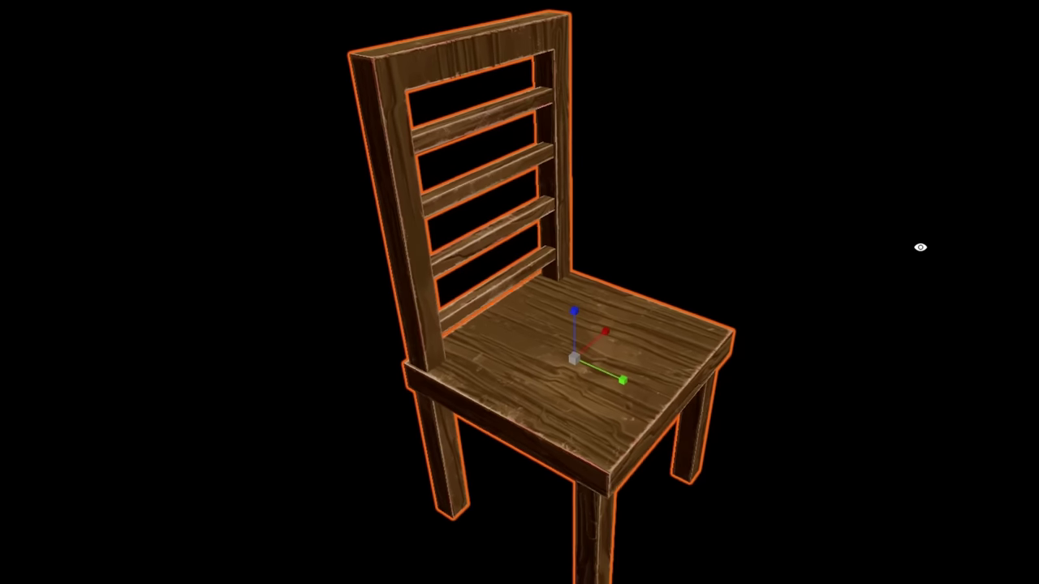
Orbit around the chair and table models to inspect them from low and high angles
alt+drag(920, 246, 966, 205)
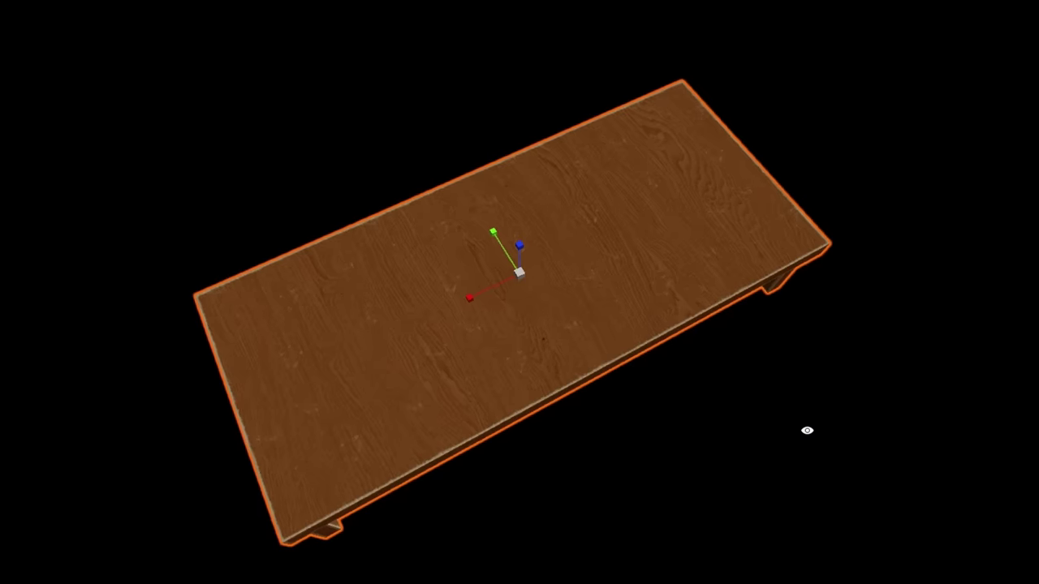
alt+drag(806, 429, 24, 311)
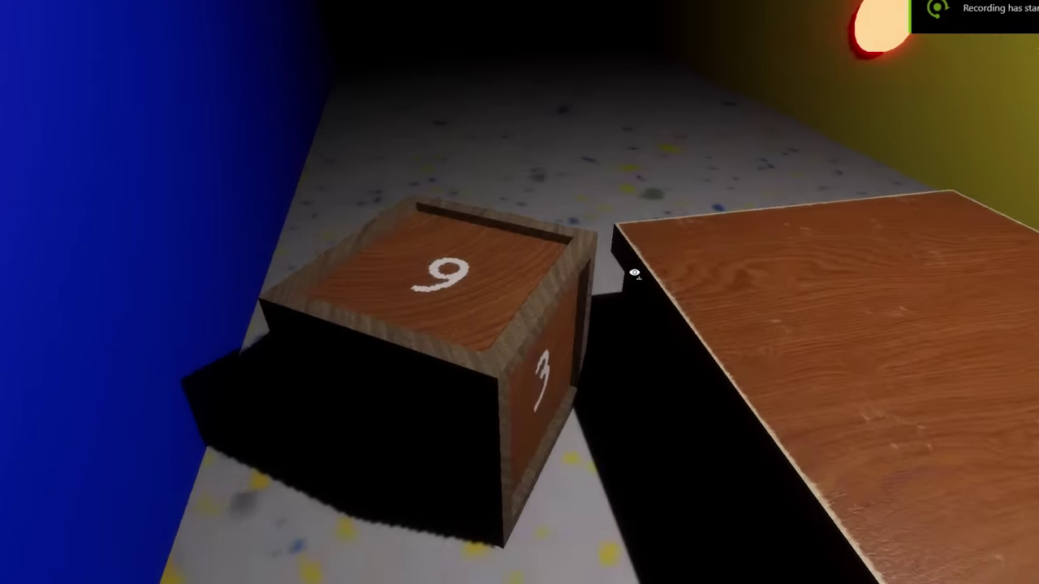
alt+drag(633, 273, 664, 310)
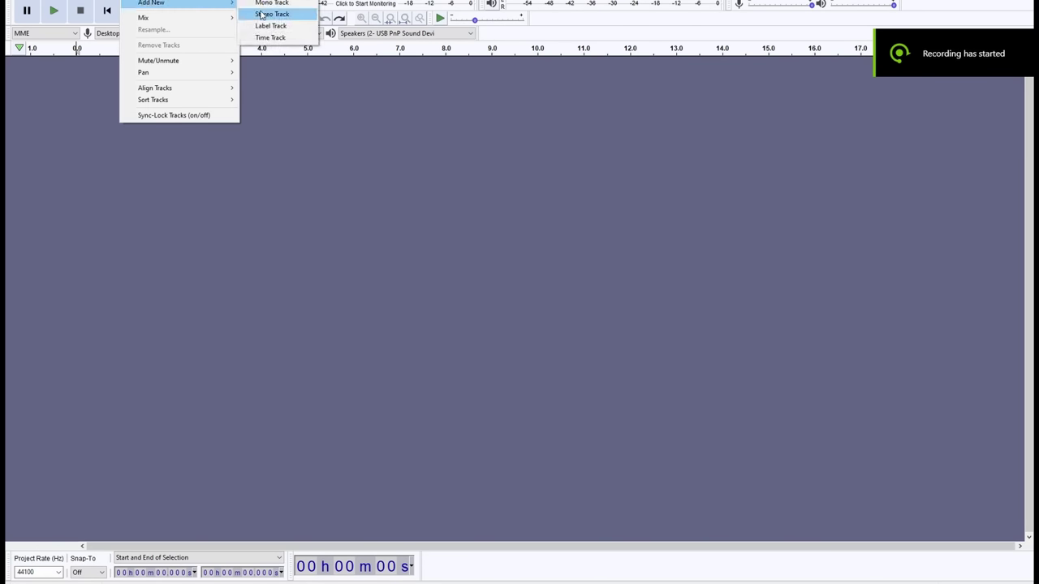
Add a new stereo track to the Audacity project
click(261, 14)
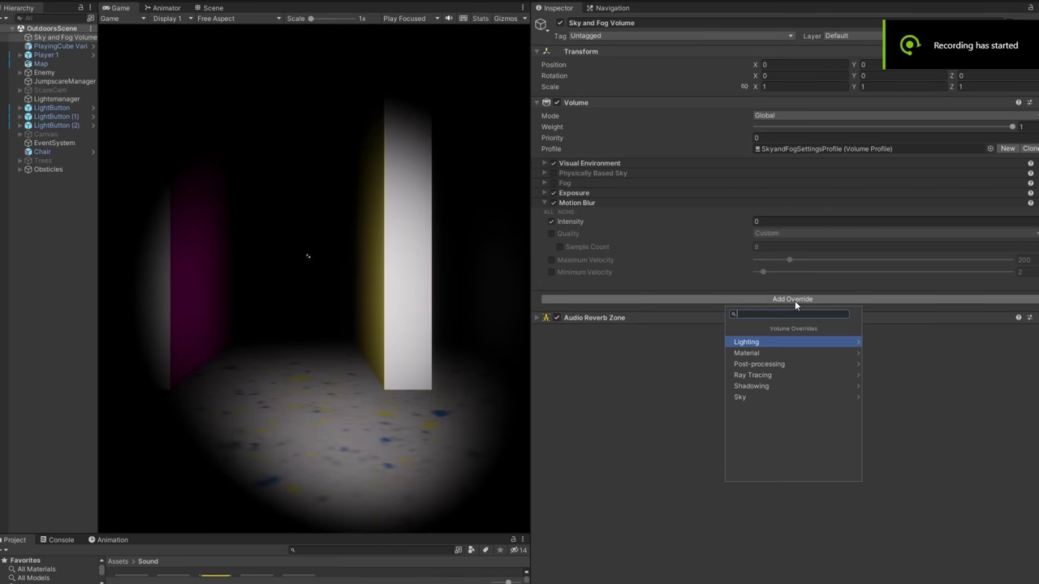
Search 'color' and add the Color Adjustments override to the Sky and Fog Volume
text(color)
key(Return)
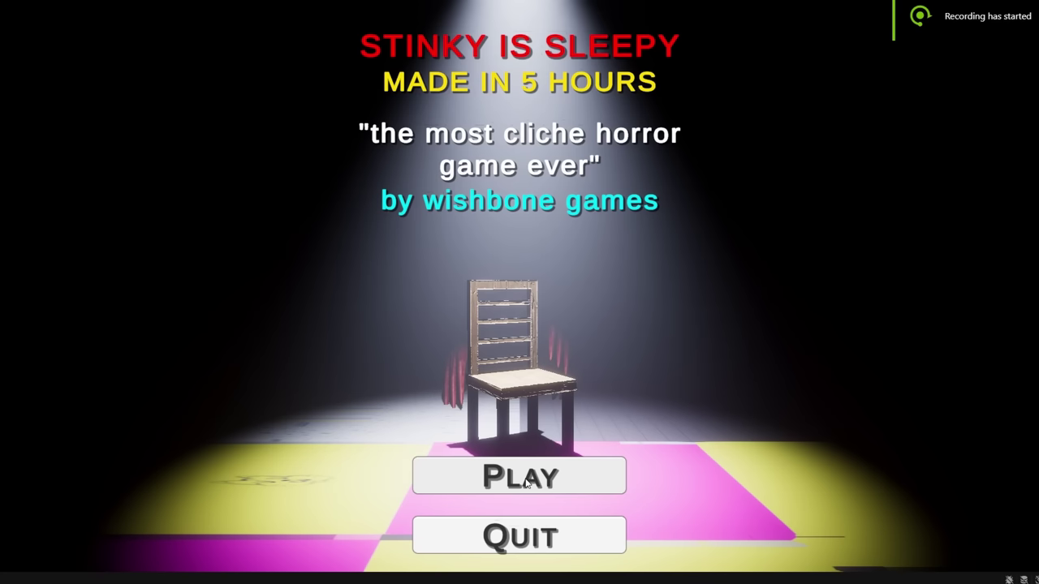
Start a new game and walk forward through the corridor into the numbered-crate room
click(526, 482)
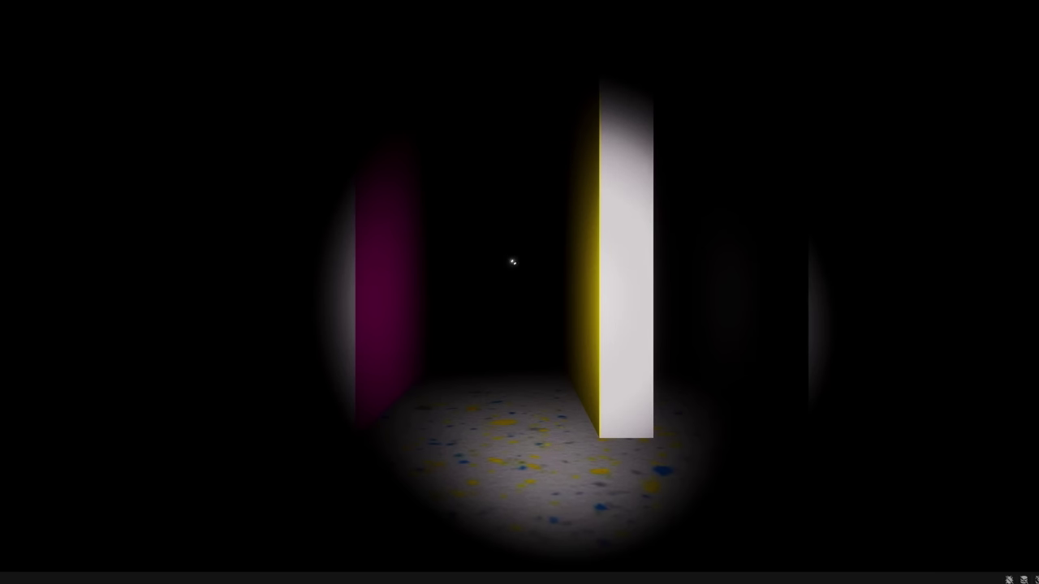
key(w)
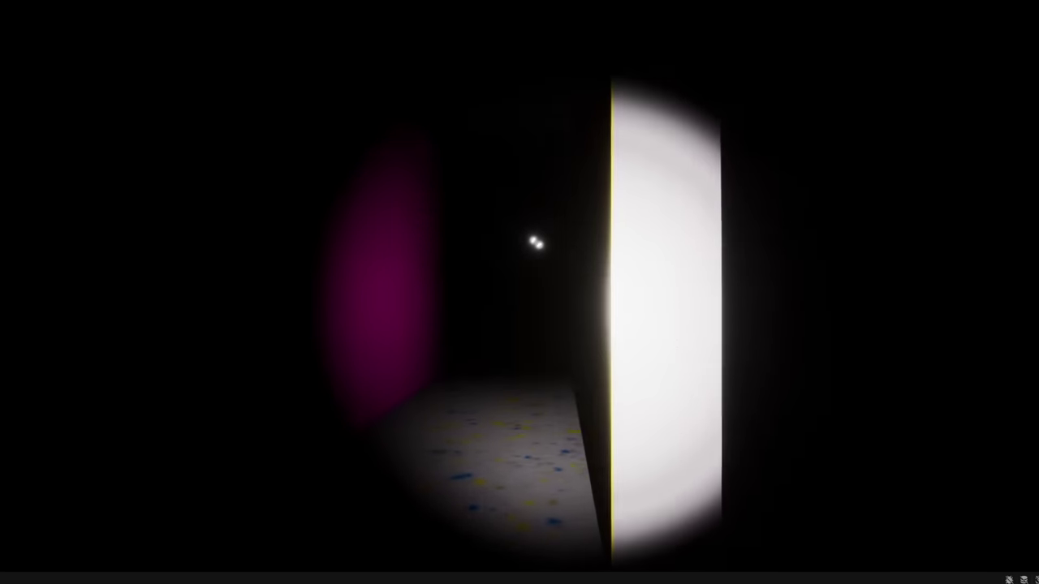
key(w)
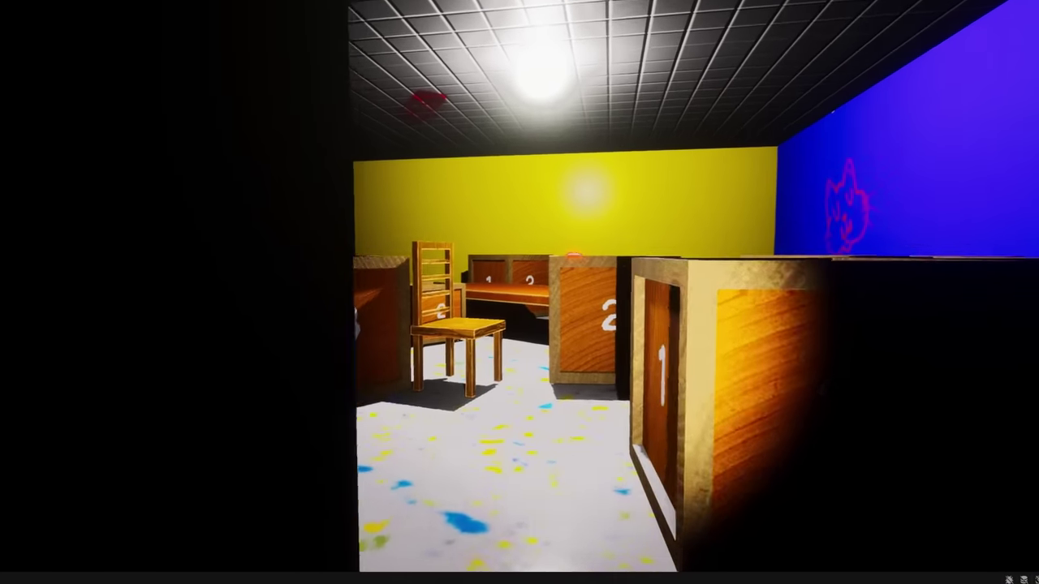
key(w)
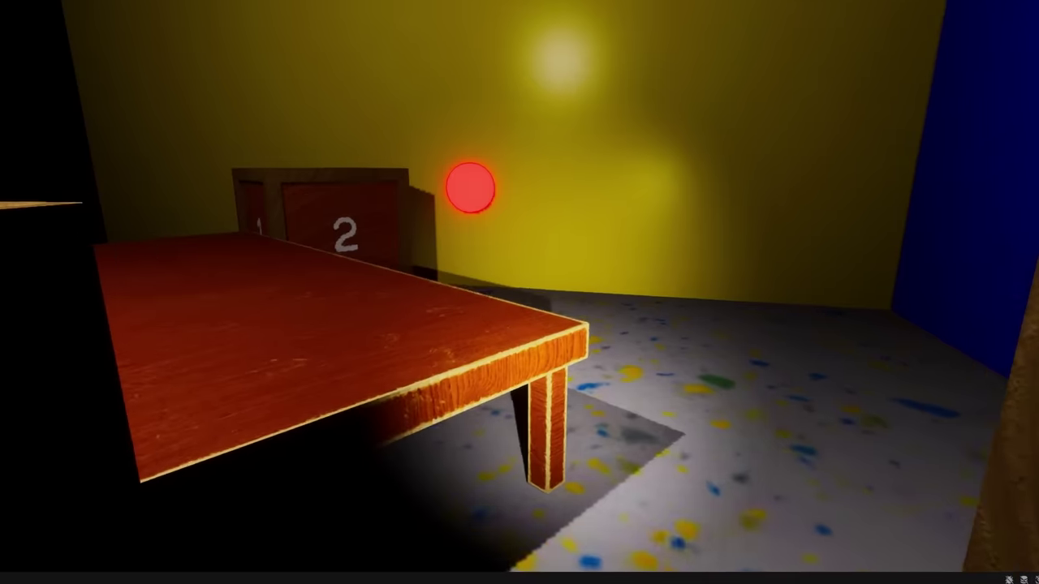